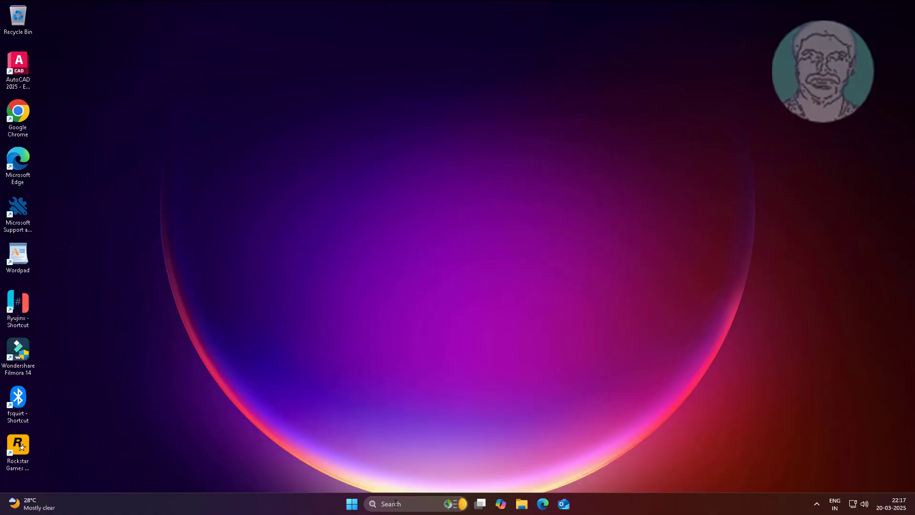
Open Command Prompt as administrator and run 'msdt.exe -id networkdiagnosticsweb'
click(396, 503)
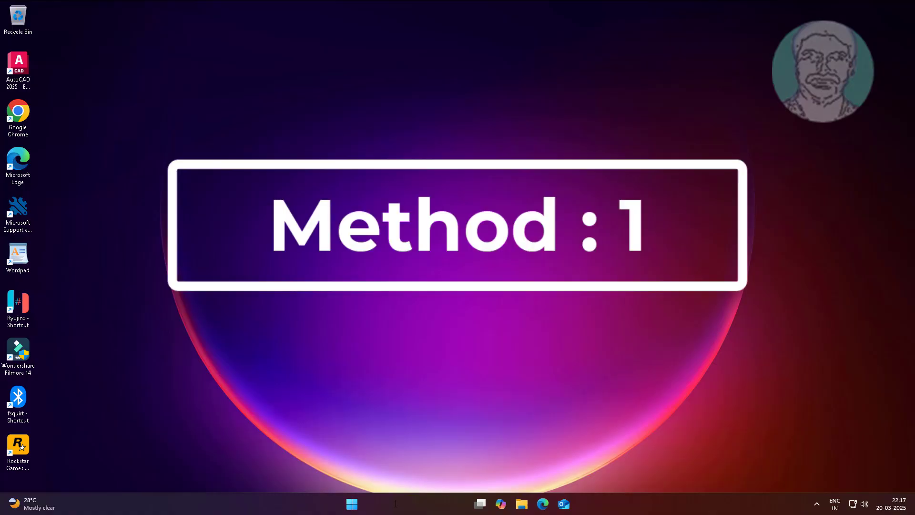
text(cmd)
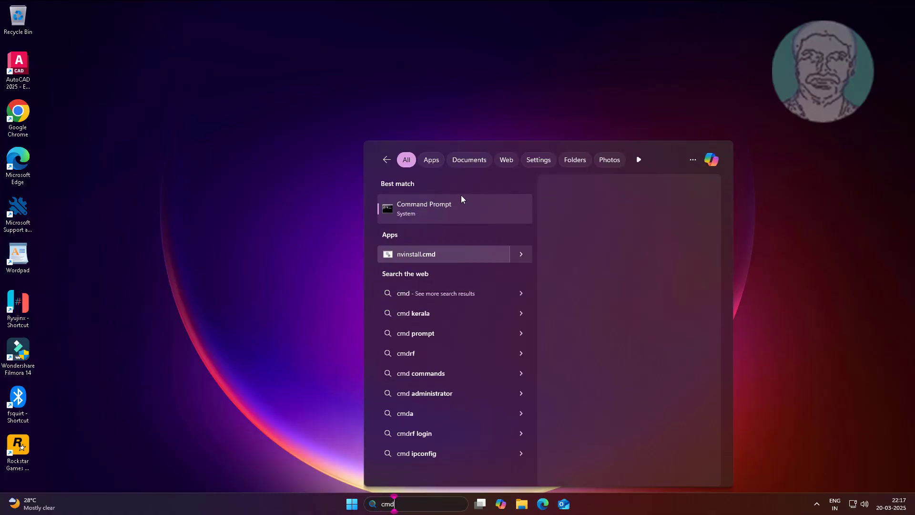
right_click(430, 206)
click(460, 216)
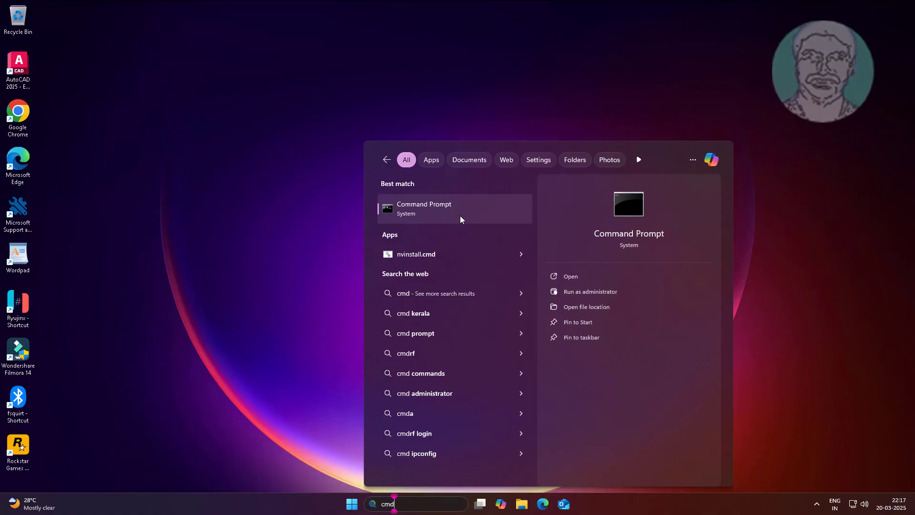
click(411, 329)
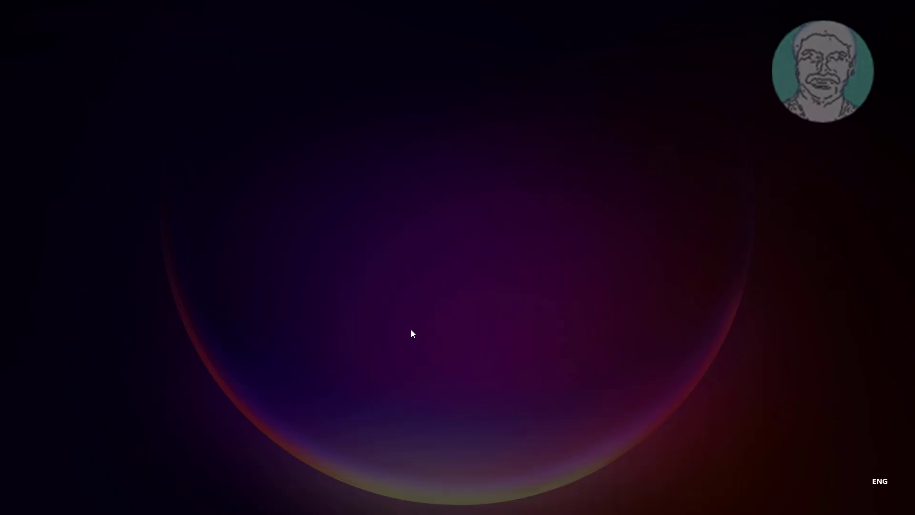
text(ms)
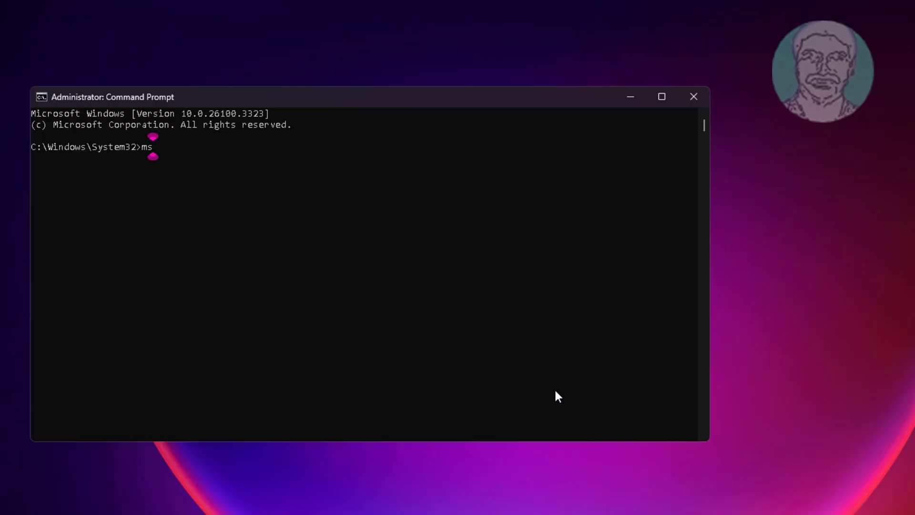
text(dt.exe -)
text(.exe -id )
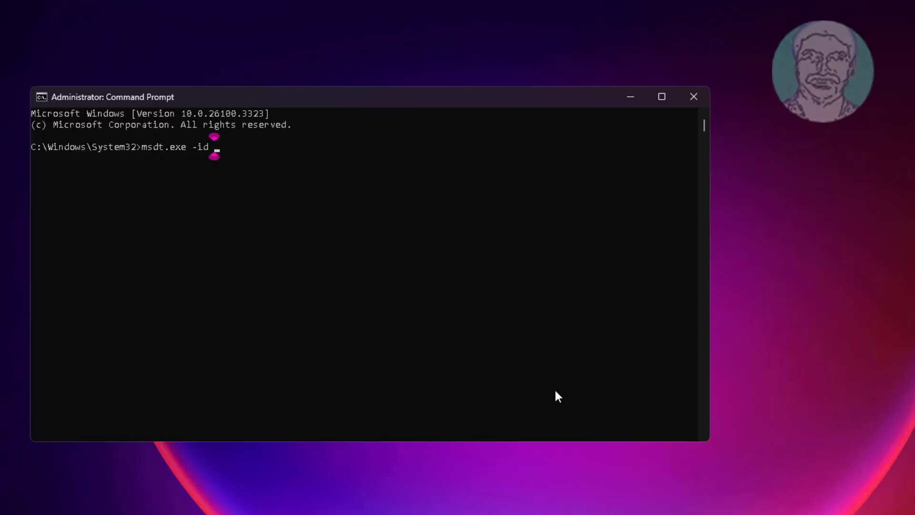
text(networkdia)
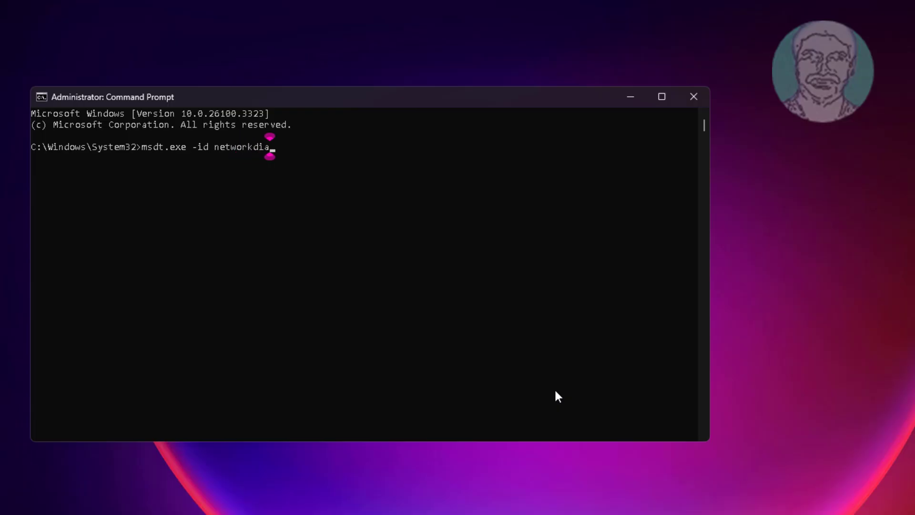
text(gnost)
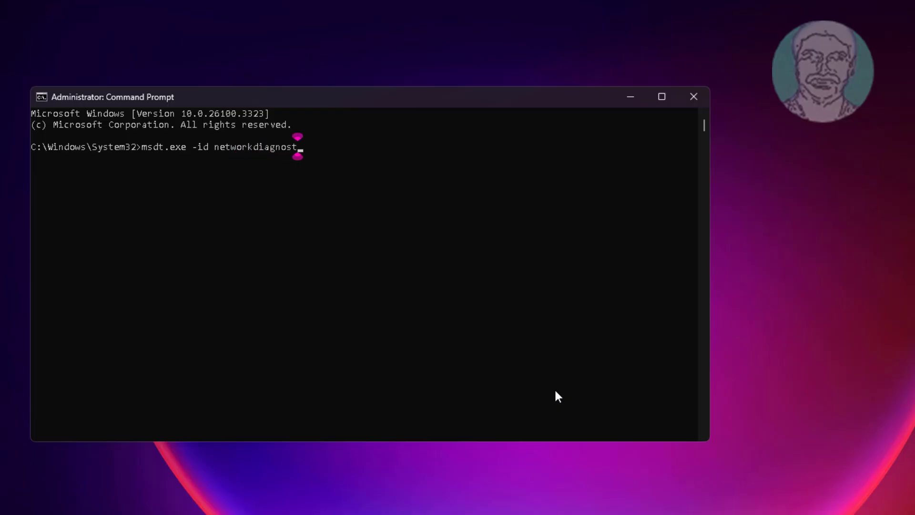
text(icswe)
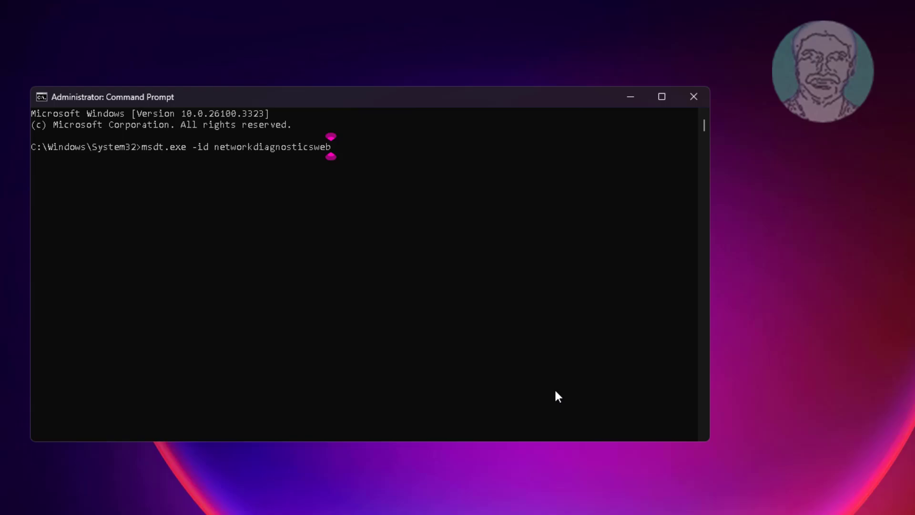
text(b)
key(Return)
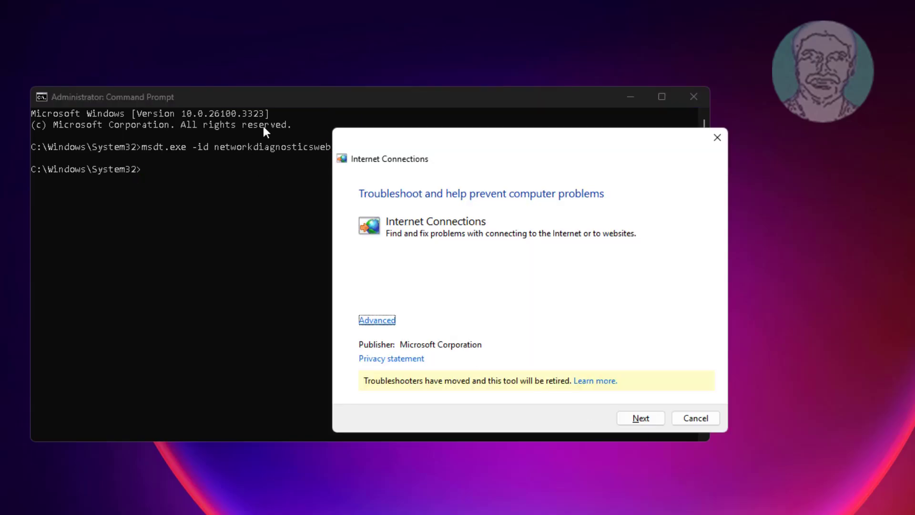
Run the troubleshooter with Apply repairs automatically on, choosing Troubleshoot my connection to the Internet
click(377, 320)
click(651, 422)
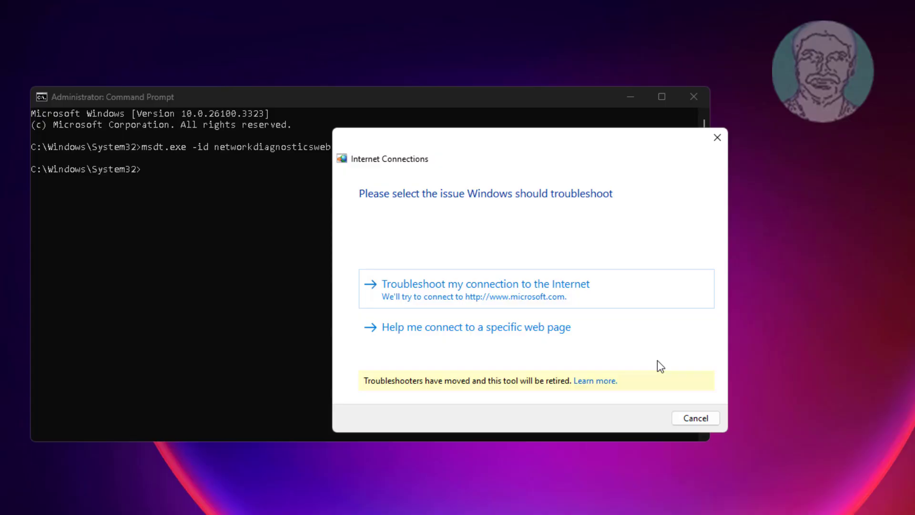
click(589, 286)
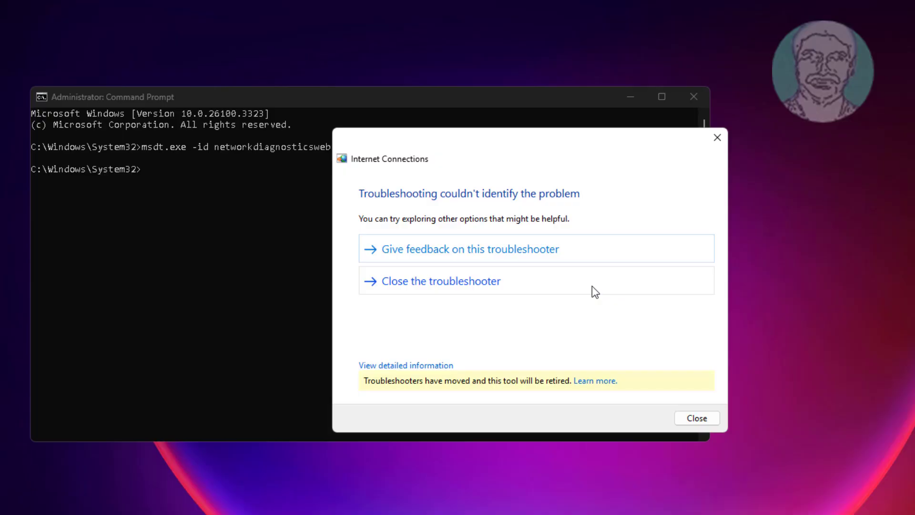
Close the finished troubleshooter and exit the Command Prompt
click(699, 418)
click(262, 210)
text(exit)
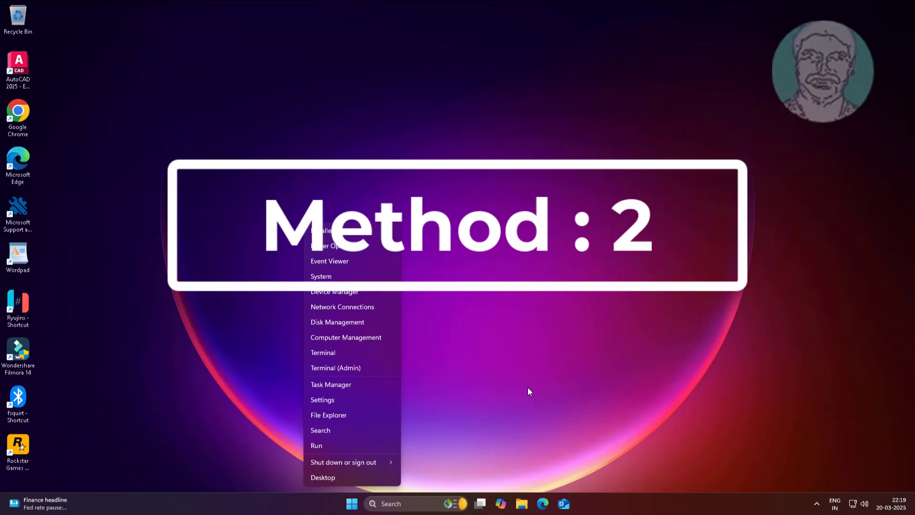
In Device Manager, expand Network adapters and open the TP-Link Wireless USB Adapter's Properties
click(349, 301)
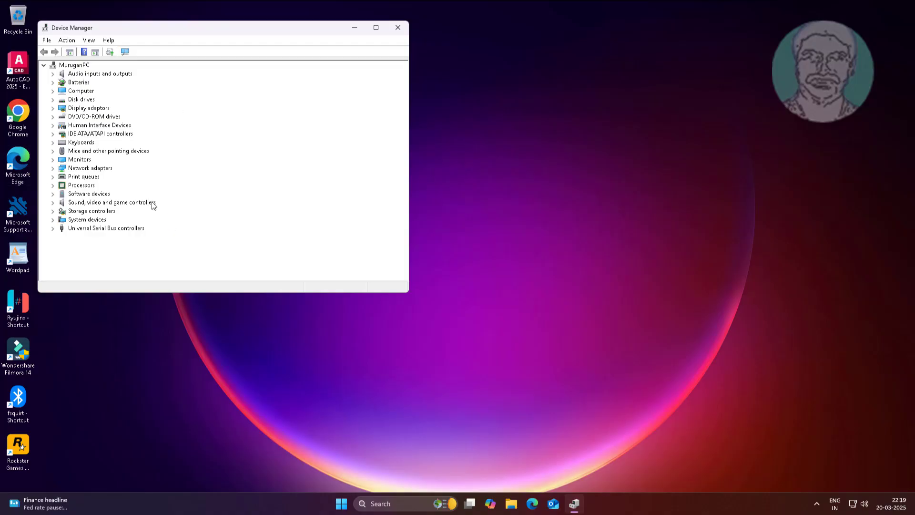
click(98, 168)
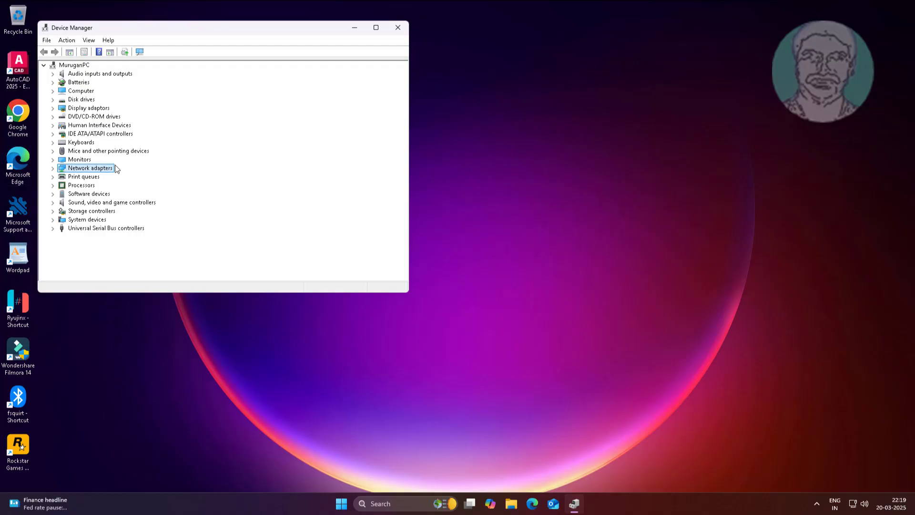
double_click(61, 170)
click(143, 186)
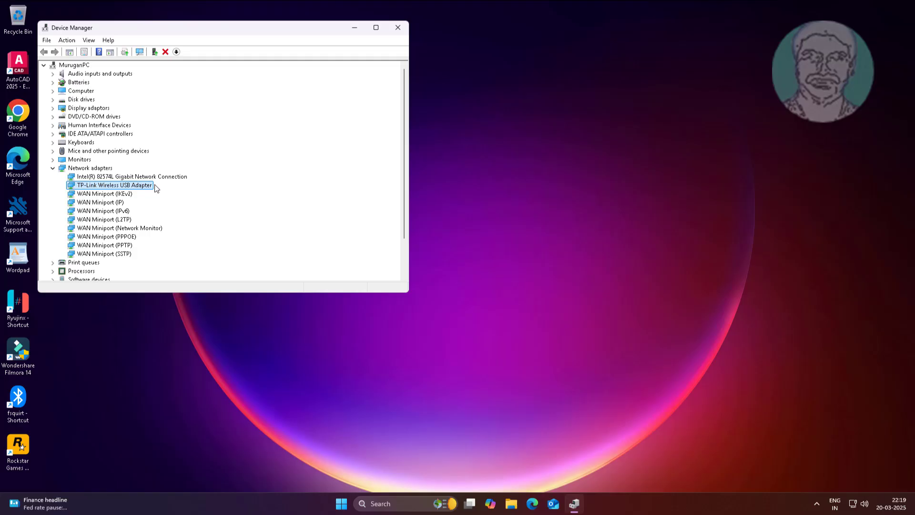
right_click(147, 189)
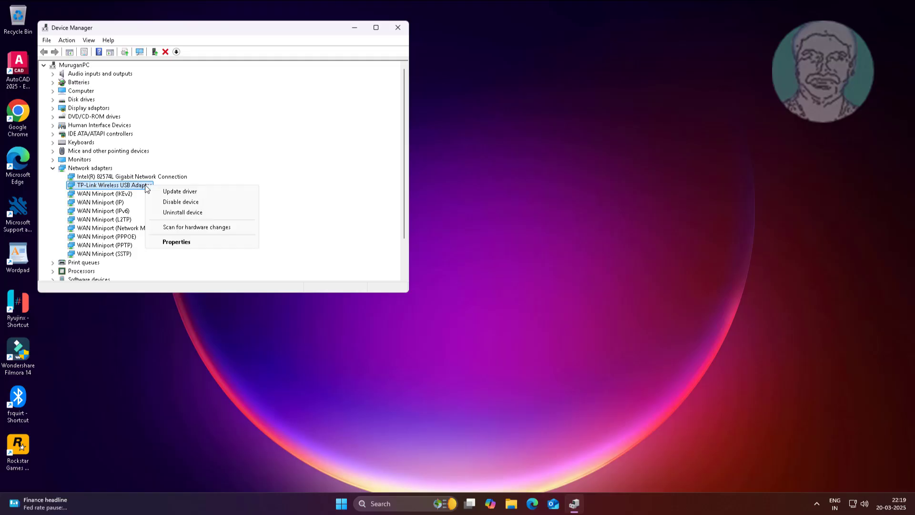
click(187, 242)
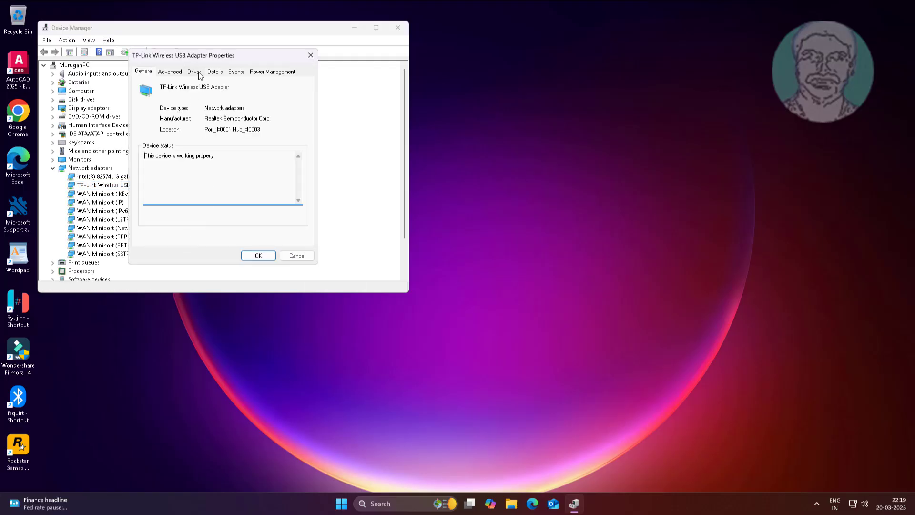
Search automatically for an updated TP-Link adapter driver from the Driver tab, confirming it's current
click(199, 73)
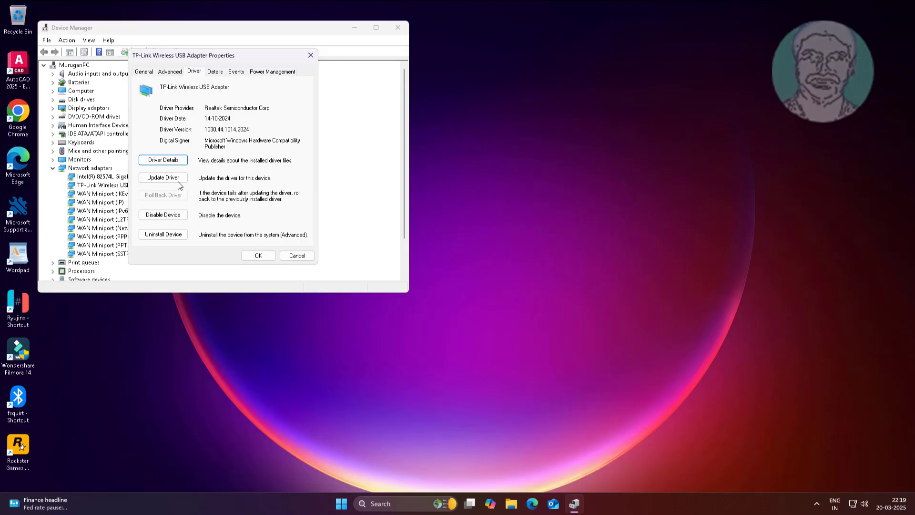
click(167, 179)
click(207, 131)
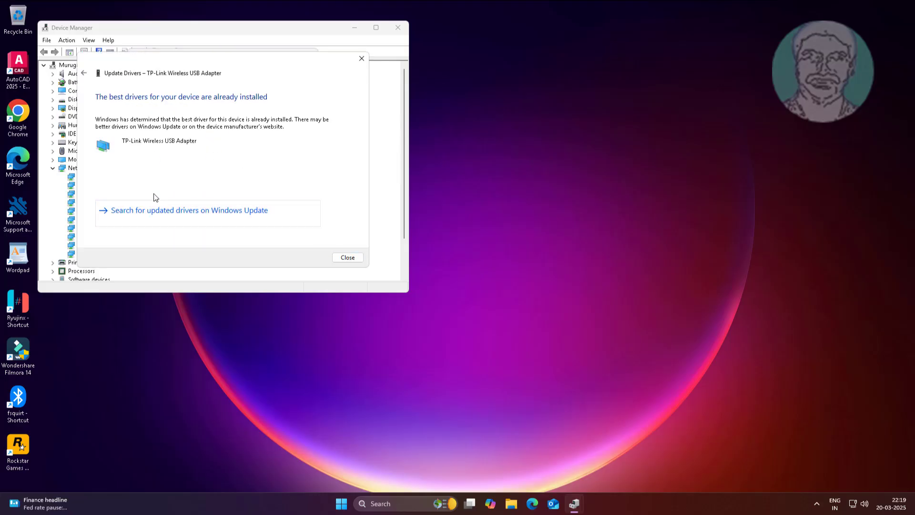
click(347, 259)
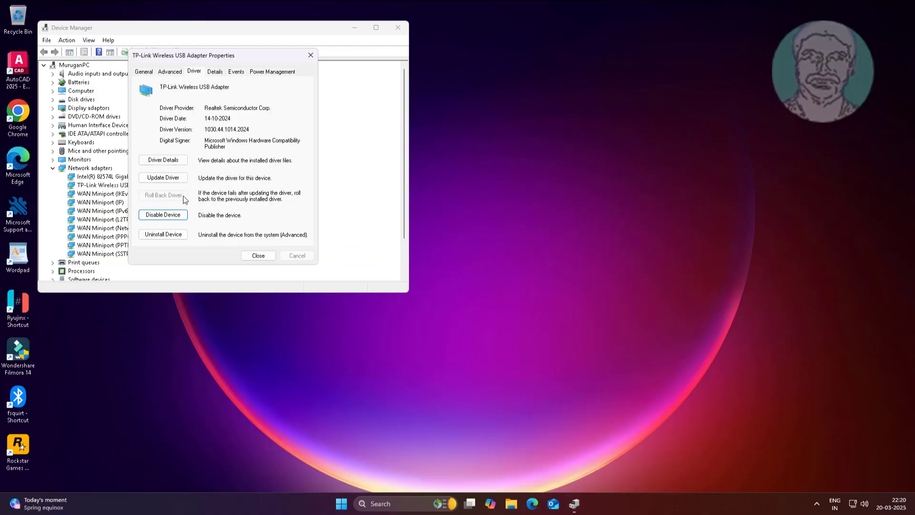
Disable the TP-Link Wireless USB Adapter, then re-enable it
click(172, 218)
click(469, 262)
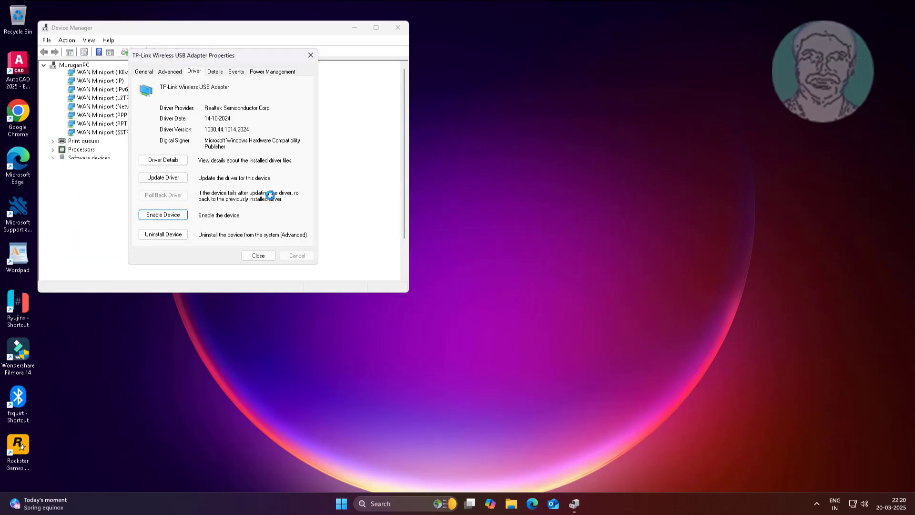
click(165, 217)
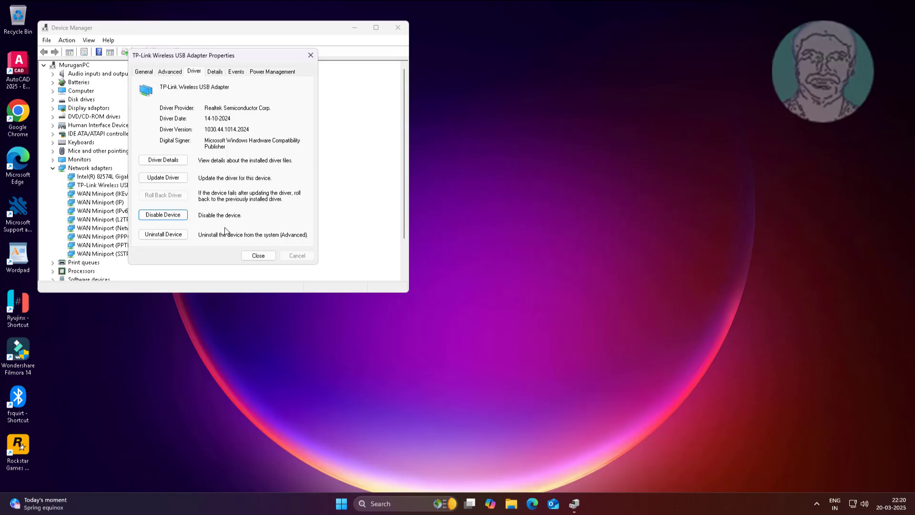
Uninstall the TP-Link Wireless USB Adapter device, then close Device Manager
click(164, 234)
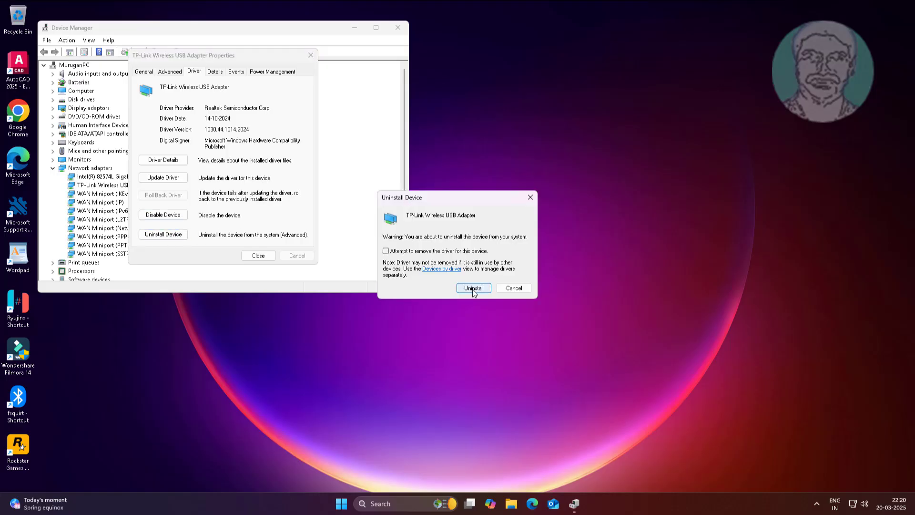
click(474, 289)
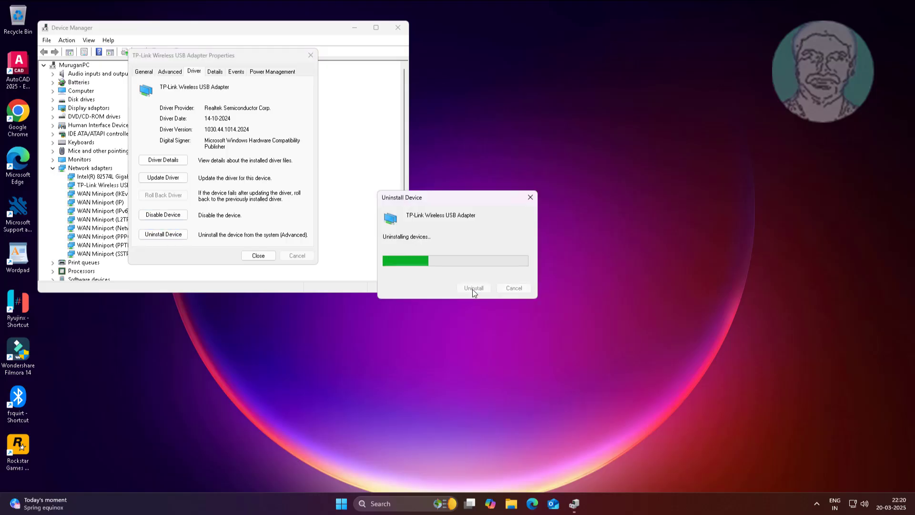
click(398, 30)
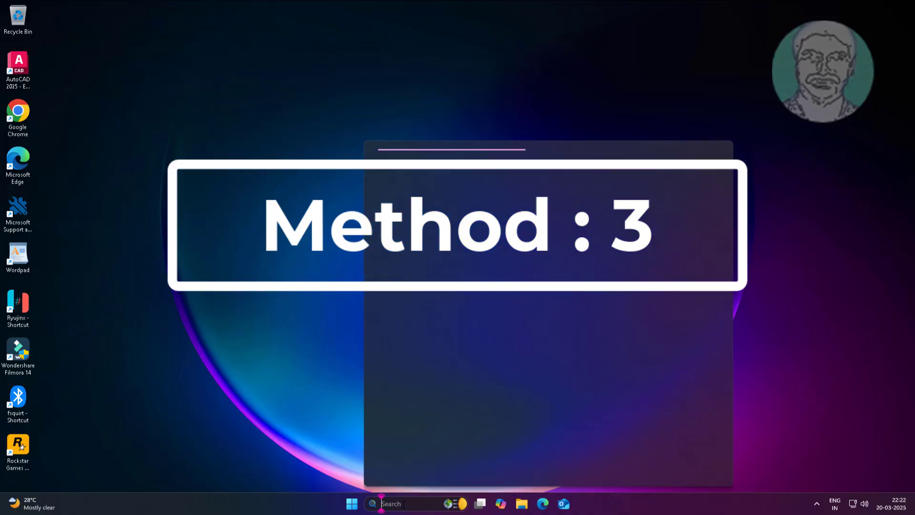
Launch Services and open the WLAN AutoConfig service's properties
text(services)
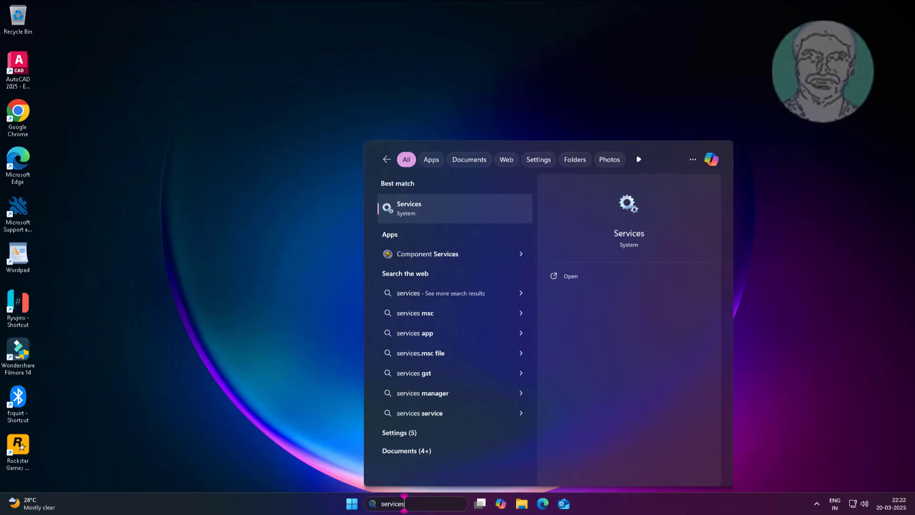
click(411, 205)
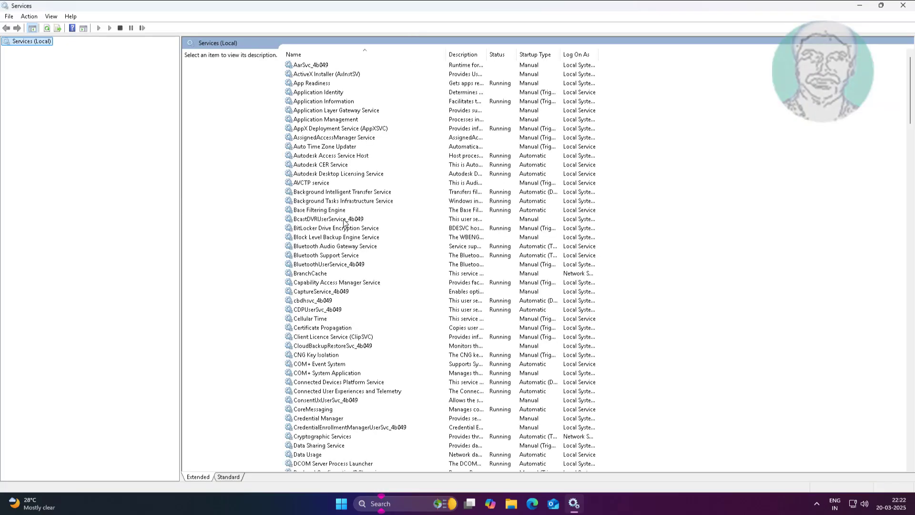
click(344, 222)
key(w)
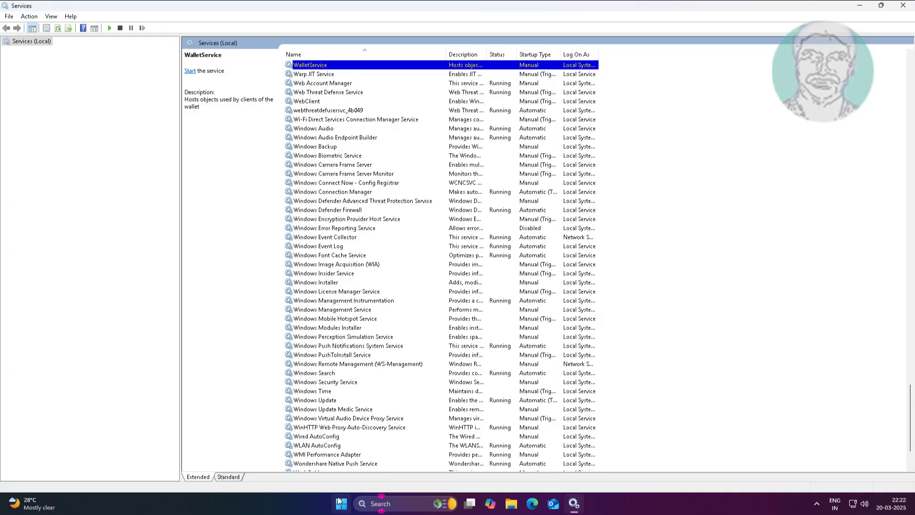
click(340, 446)
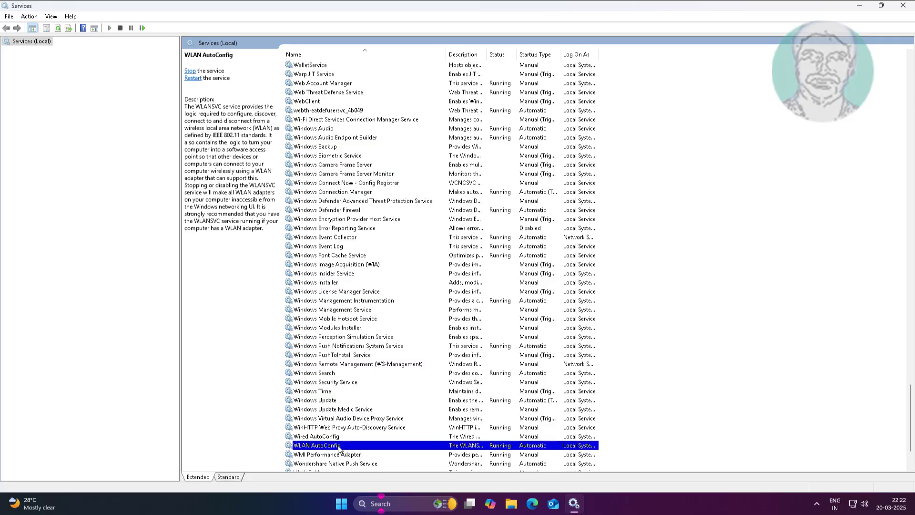
double_click(340, 446)
Set WLAN AutoConfig's startup type to Automatic, apply it, and restart the service
click(500, 240)
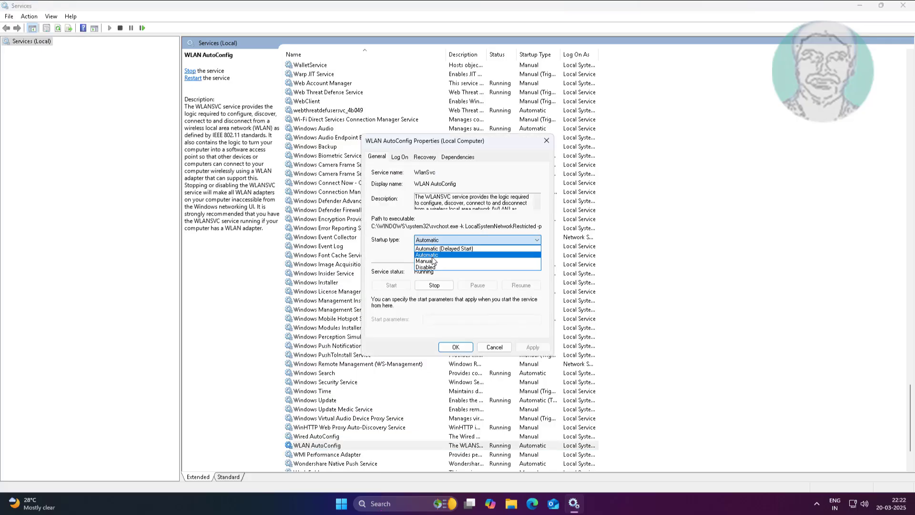
click(417, 247)
click(526, 344)
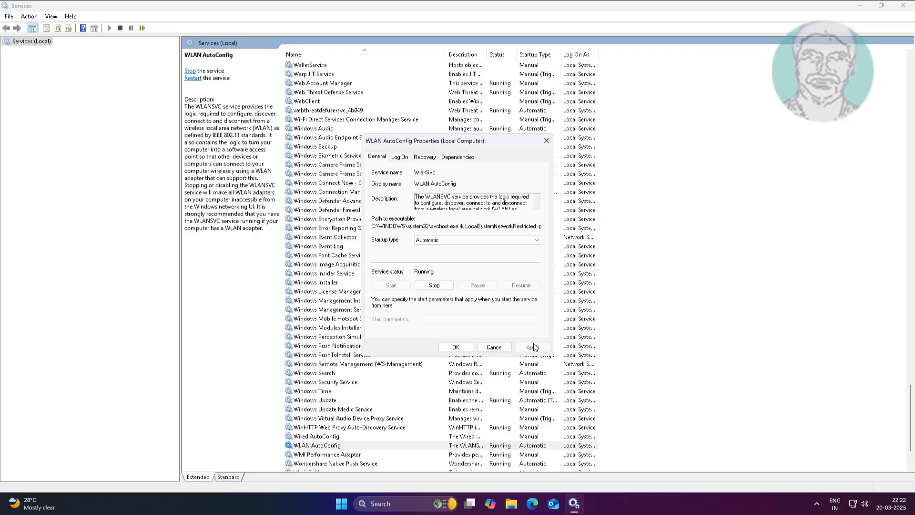
click(453, 347)
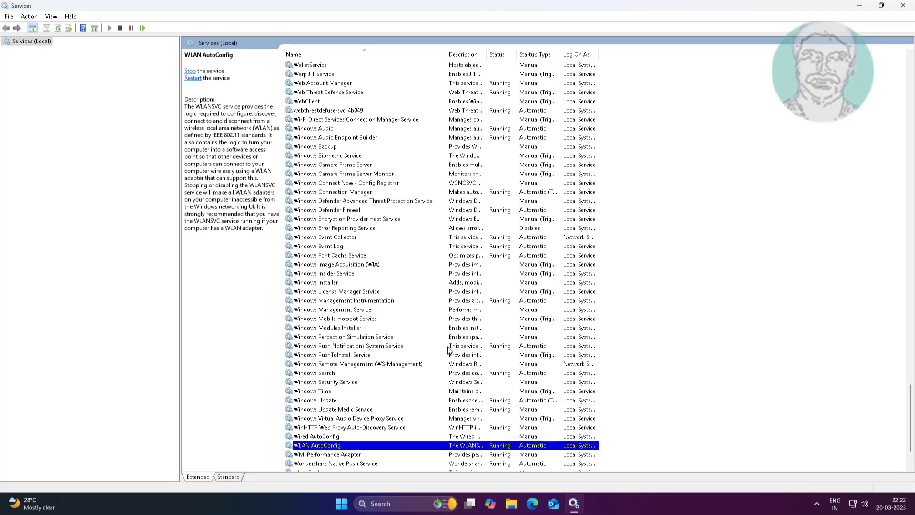
right_click(337, 446)
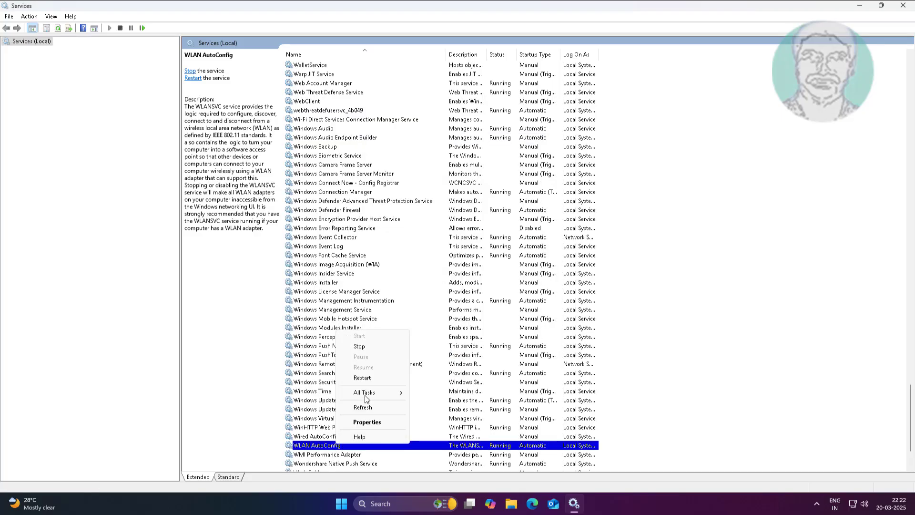
click(363, 378)
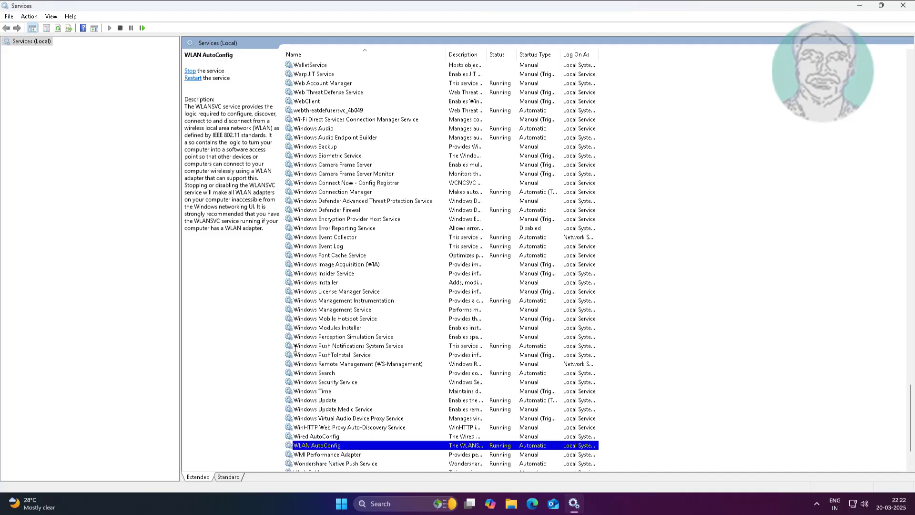
Close Services and open the Balanced plan's advanced power settings via 'edit po' search
click(903, 5)
click(407, 509)
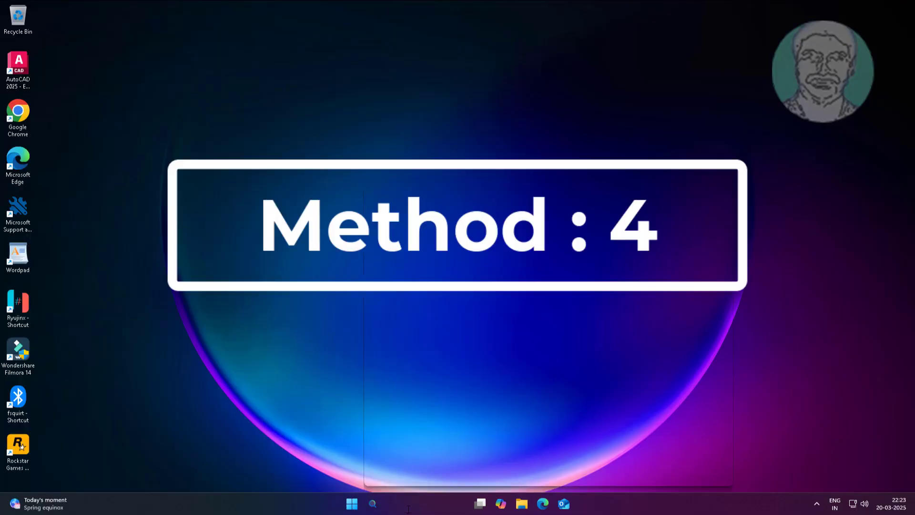
text(edit power plan)
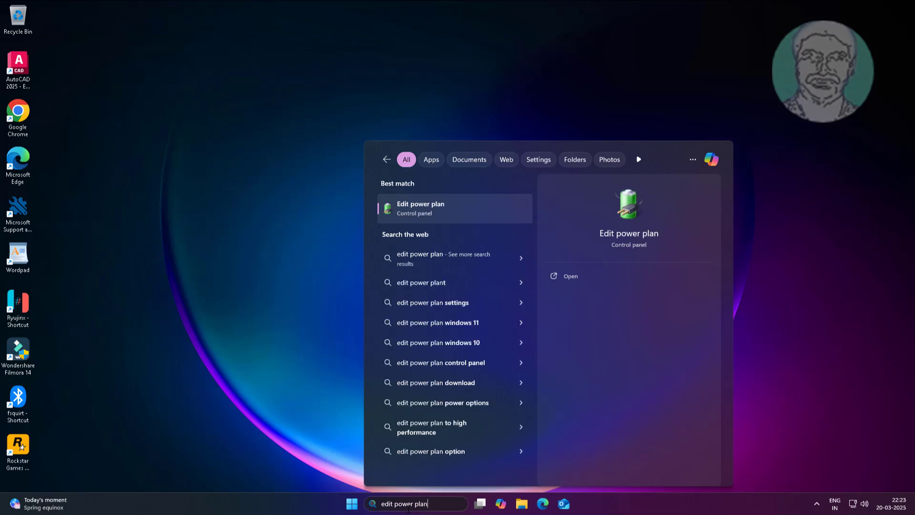
click(421, 204)
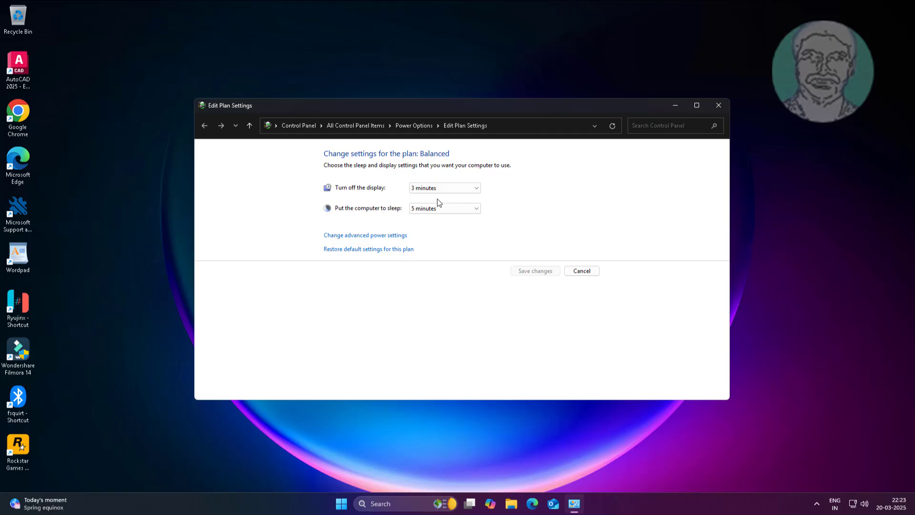
click(373, 235)
Change Wireless Adapter Settings > Power Saving Mode to Maximum Performance
double_click(181, 229)
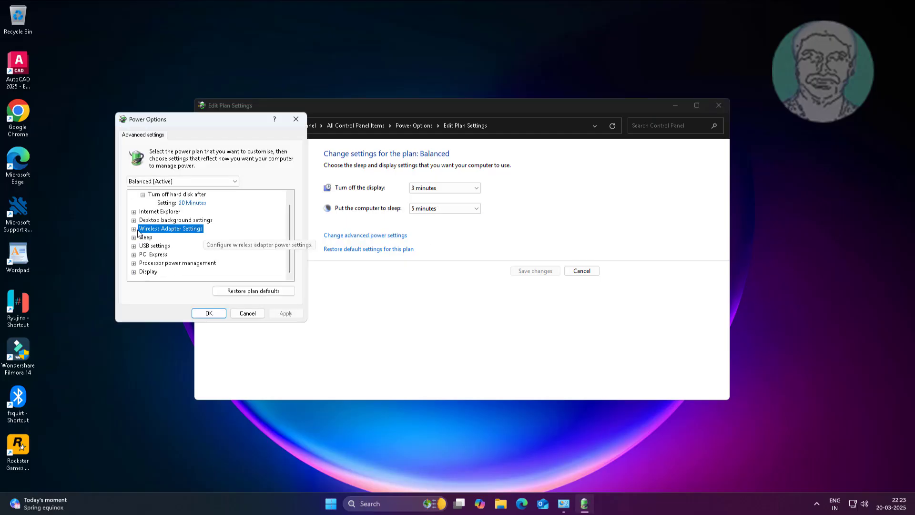
click(191, 238)
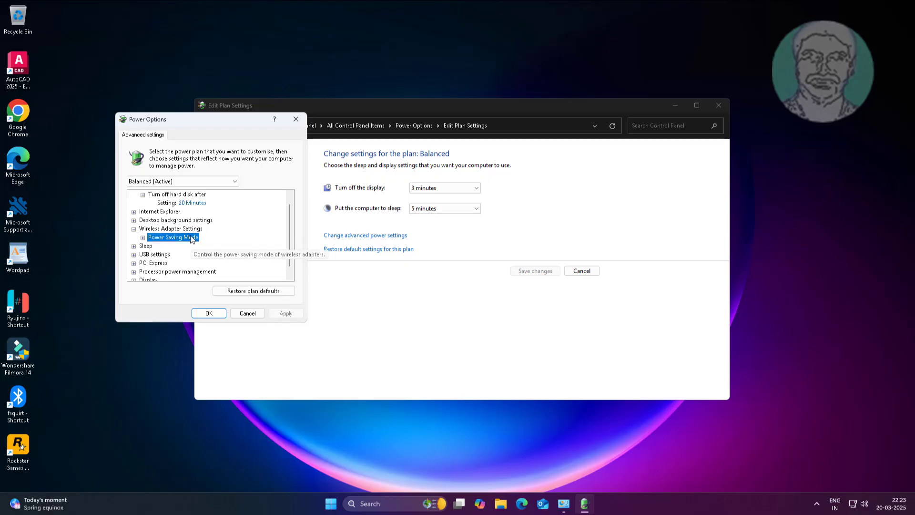
double_click(196, 238)
click(224, 246)
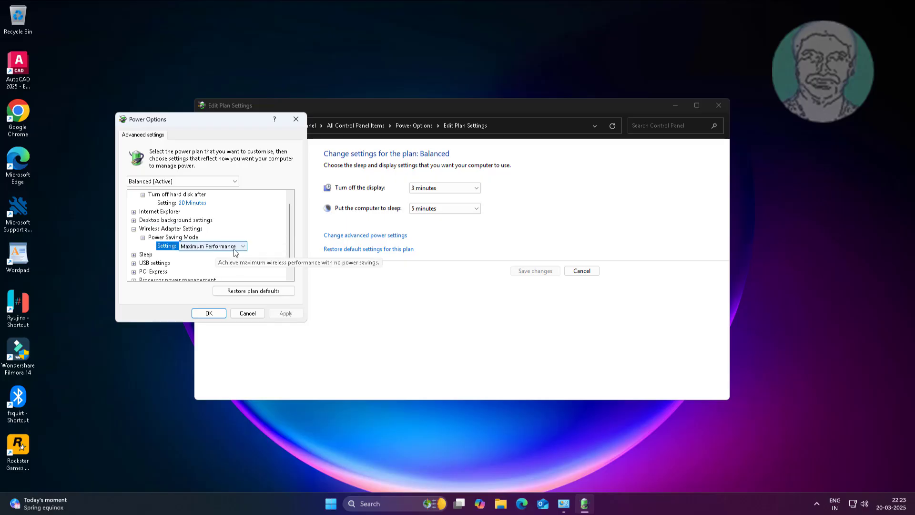
click(242, 247)
click(220, 256)
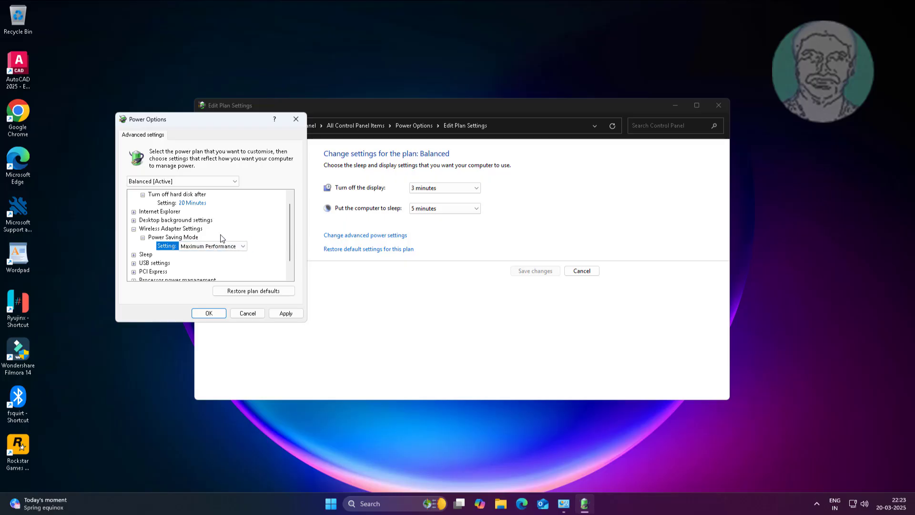
double_click(173, 236)
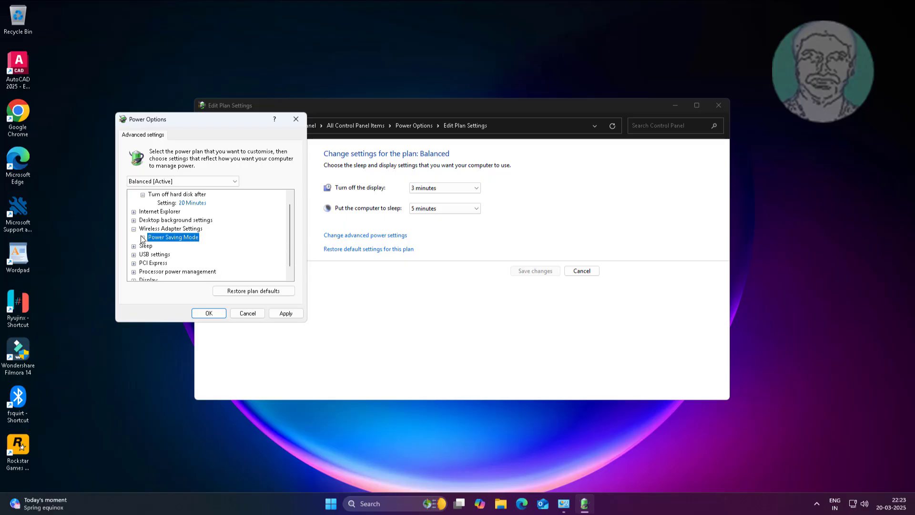
click(134, 229)
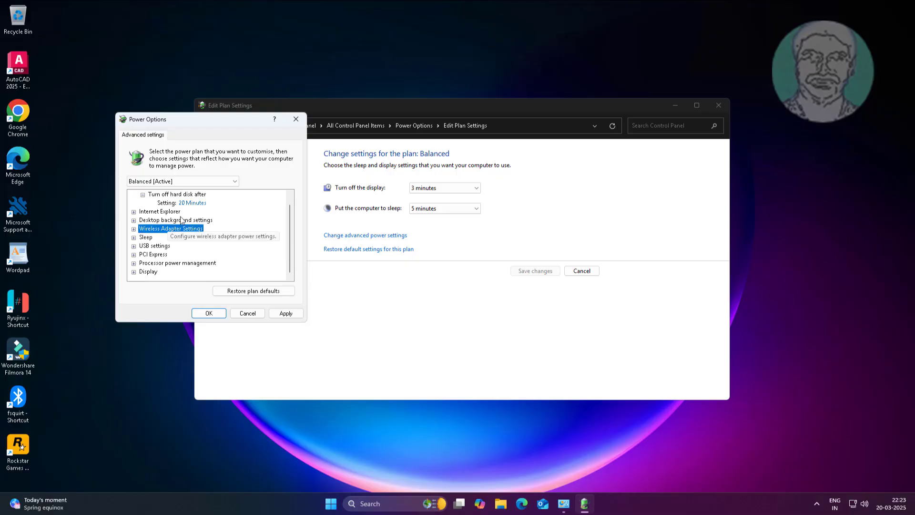
click(286, 313)
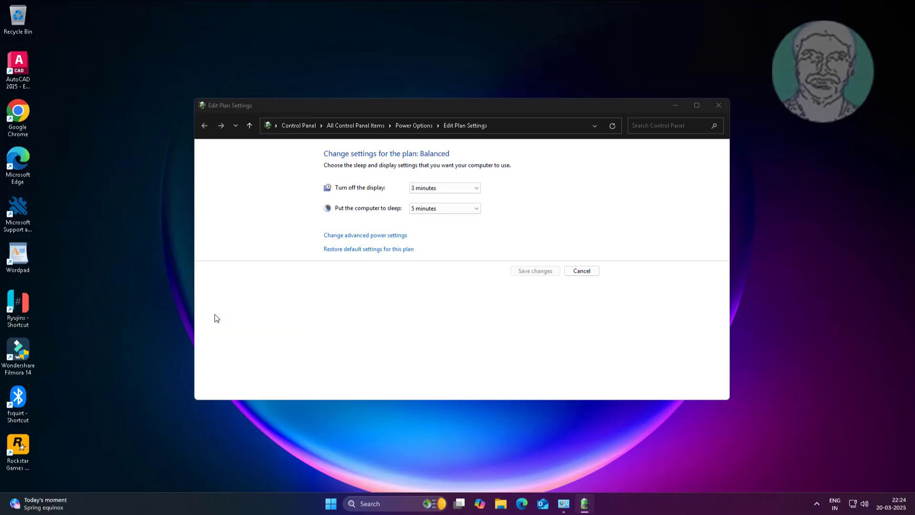